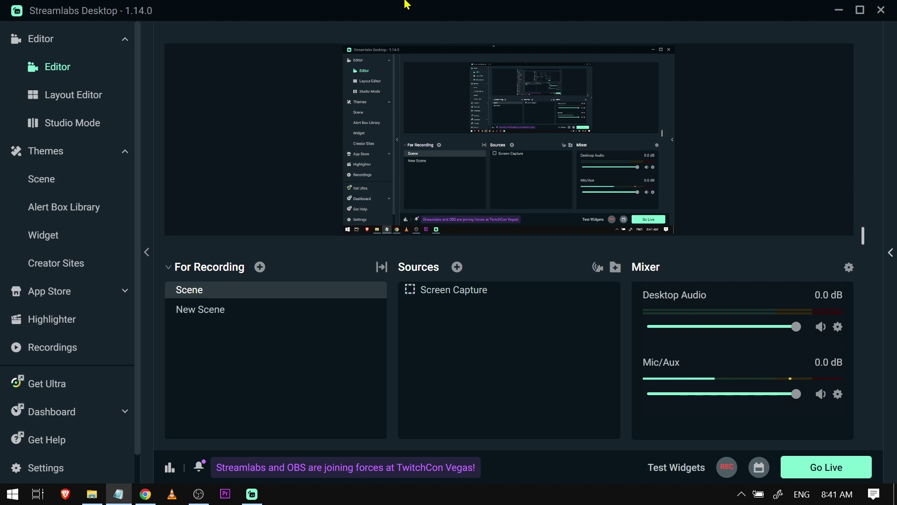
- Add a new Image source to the scene, keeping the name 'Image'
left_click(457, 268)
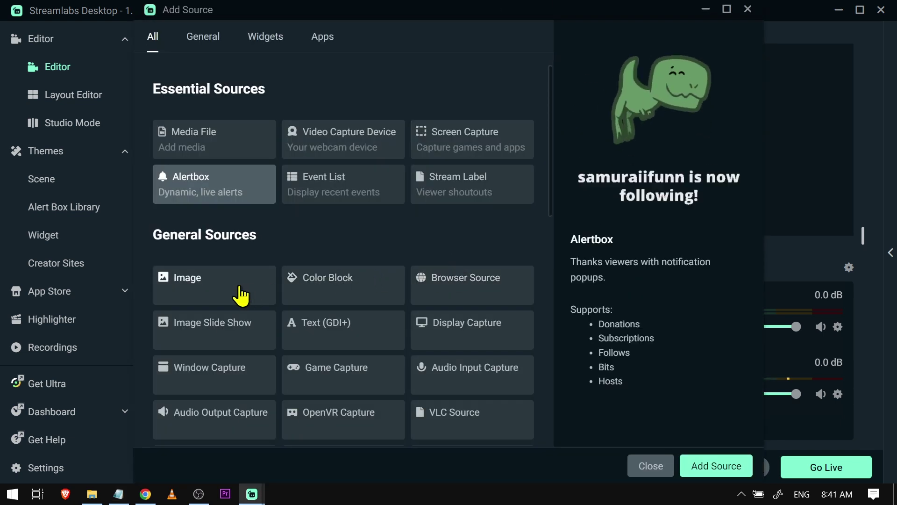
left_click(240, 286)
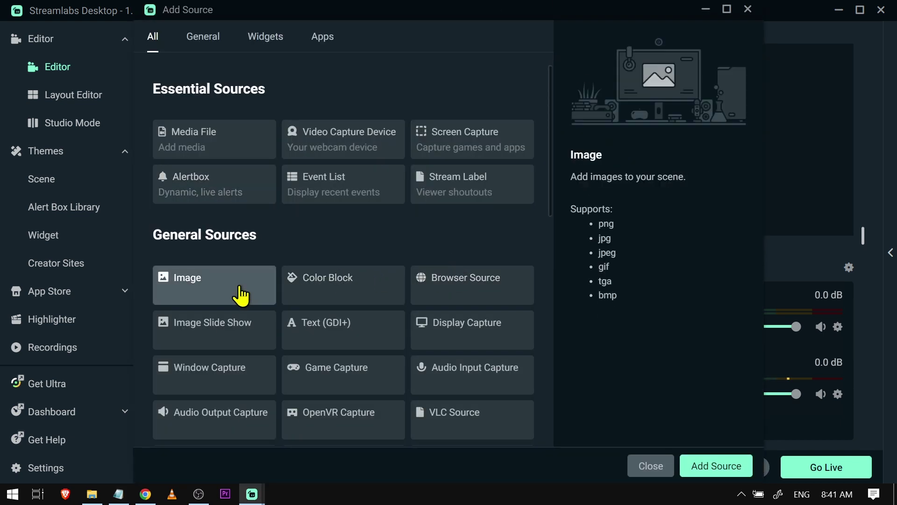
left_click(710, 465)
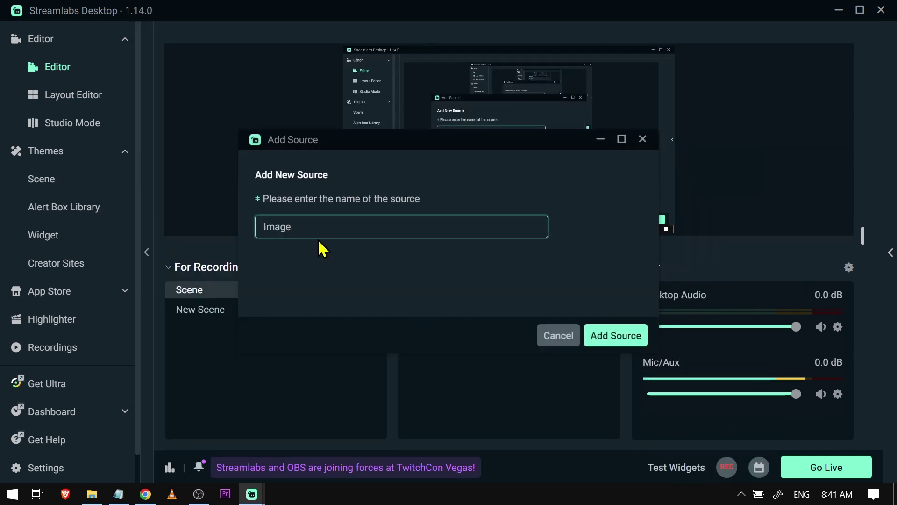
left_click_drag(320, 225, 171, 233)
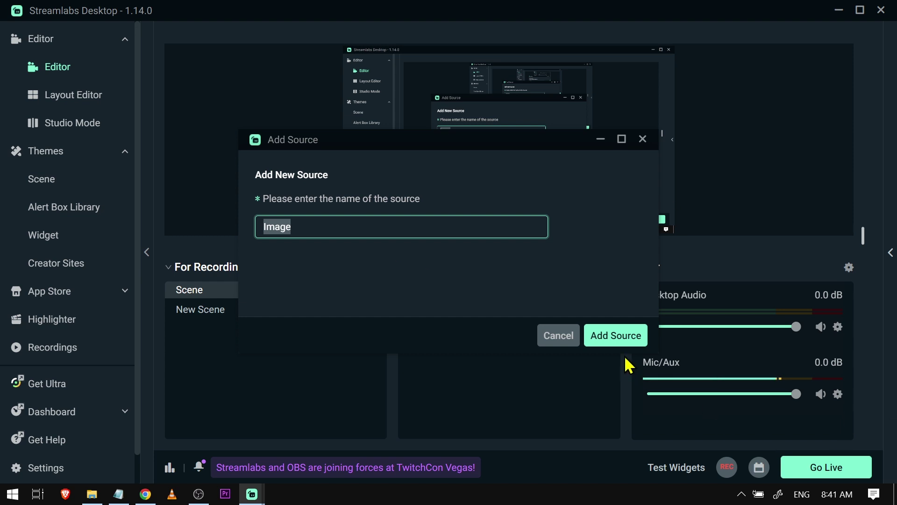
left_click(616, 339)
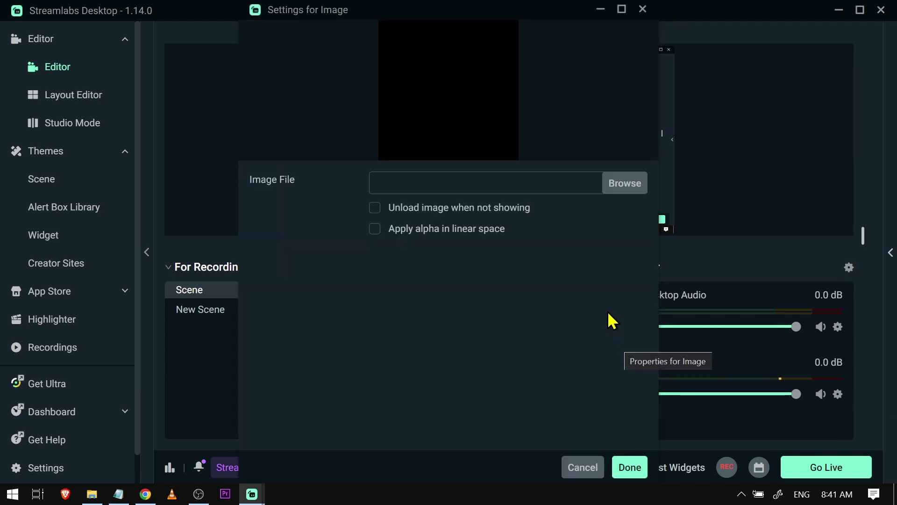
- Load youtube-logo.webp from Downloads as the image file
left_click(622, 188)
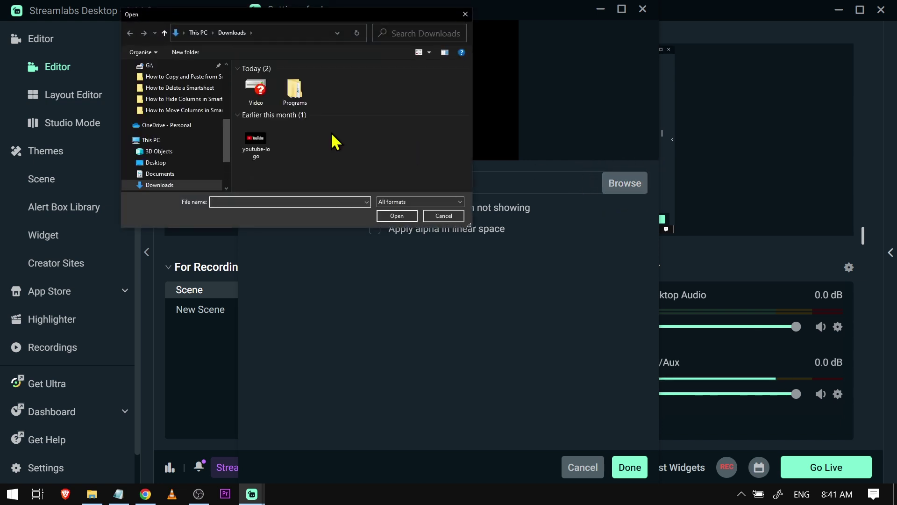
left_click(261, 137)
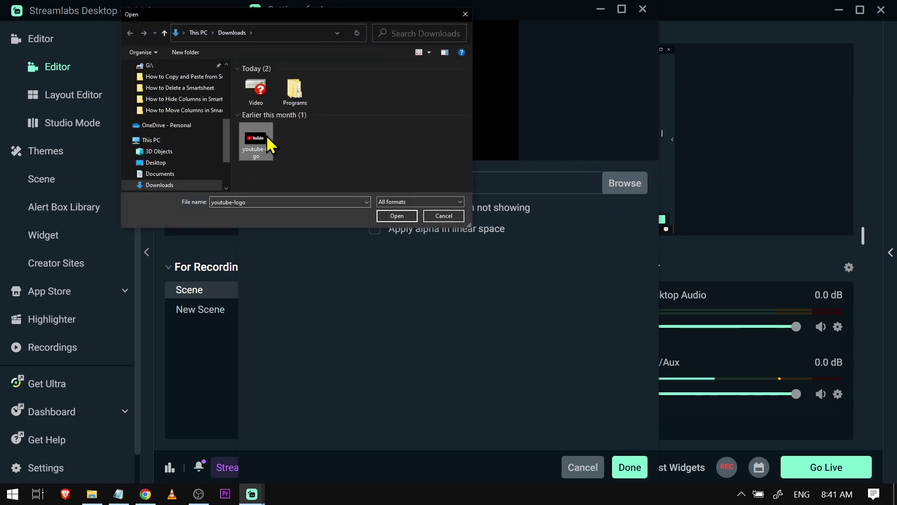
double_click(259, 135)
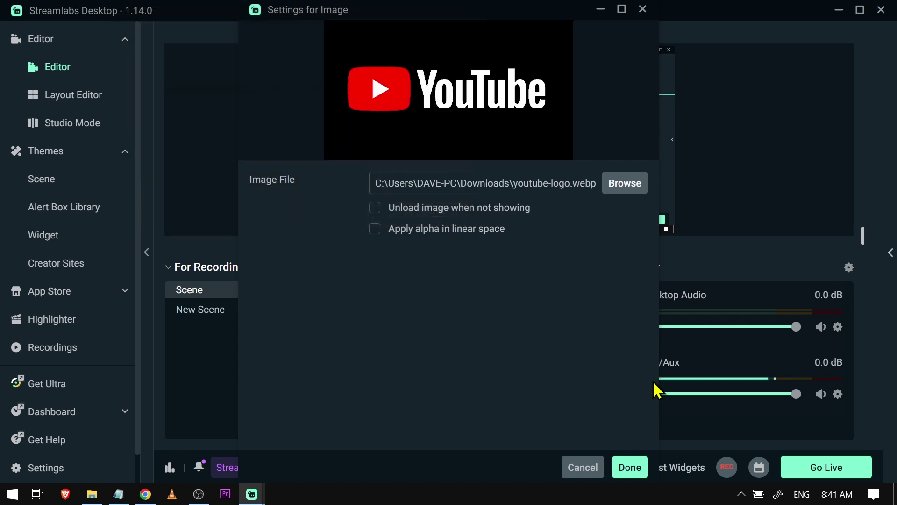
- Add the Image source, hide Screen Capture, and enlarge the YouTube logo
left_click(631, 467)
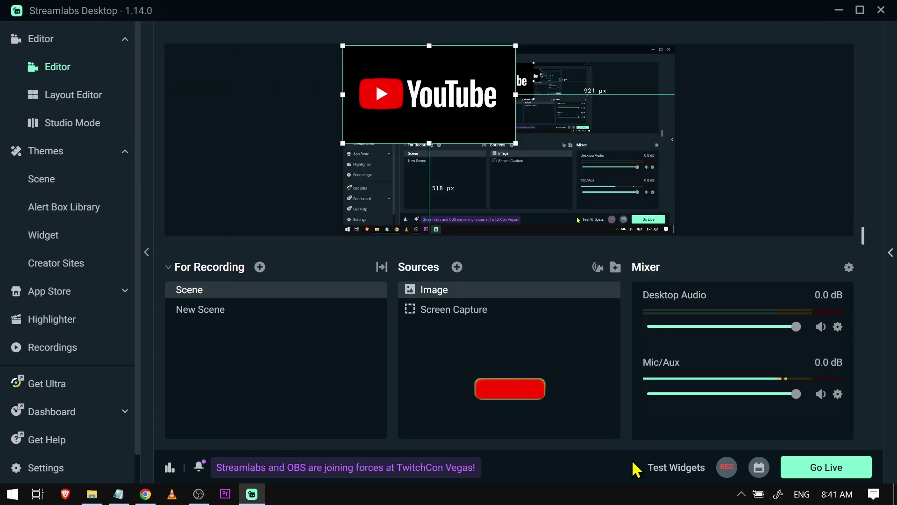
mouse_move(509, 310)
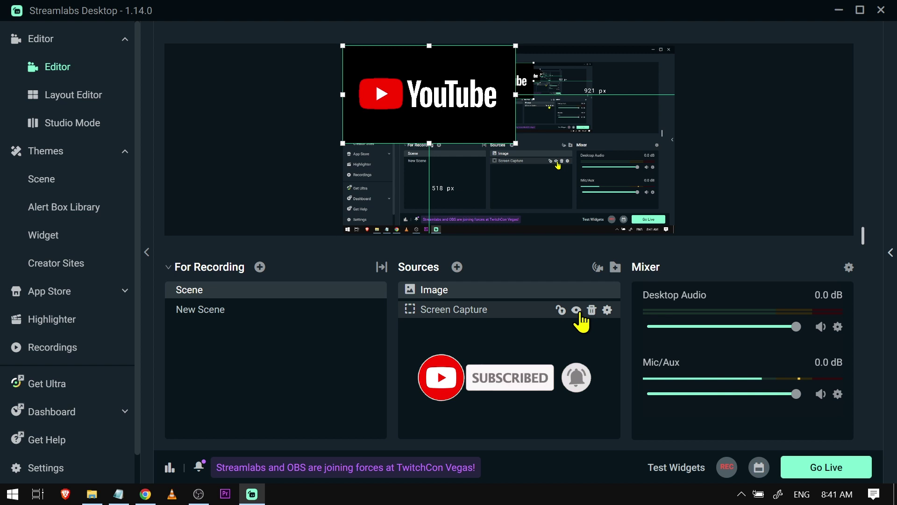
left_click(577, 310)
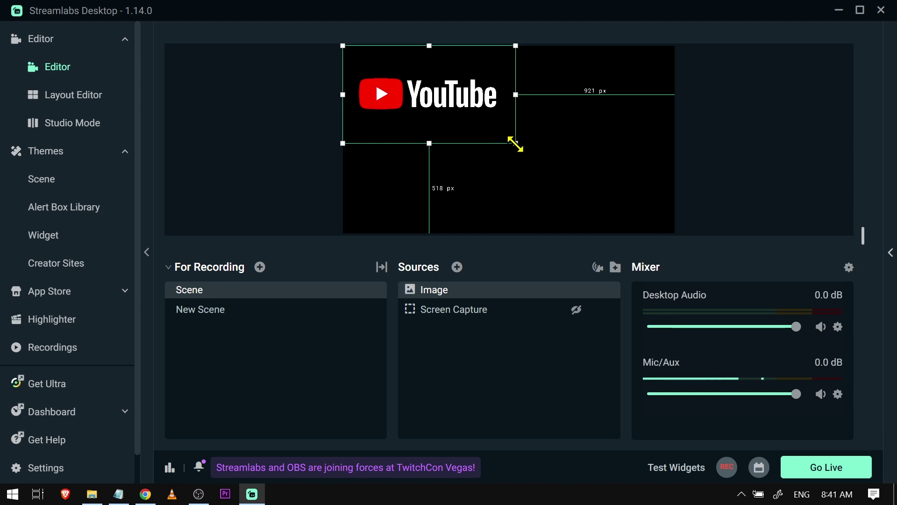
left_click_drag(515, 144, 673, 225)
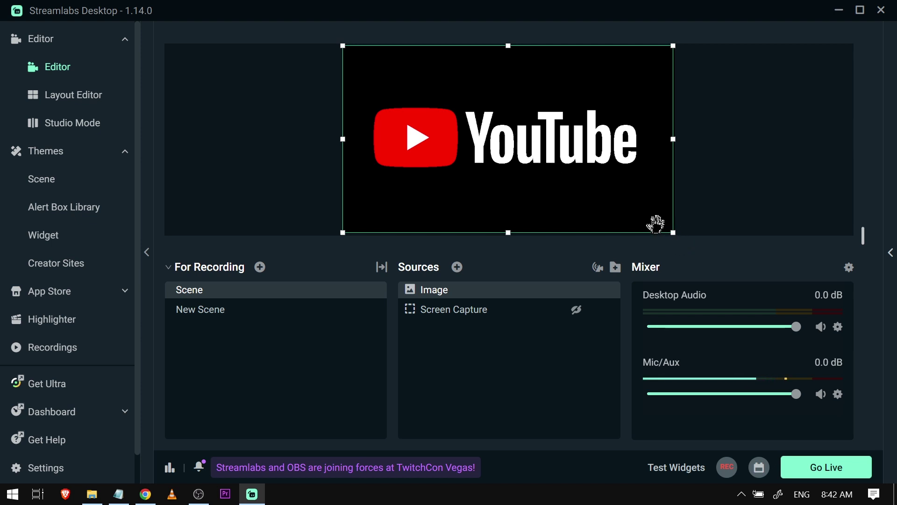
left_click(666, 231)
left_click(663, 221)
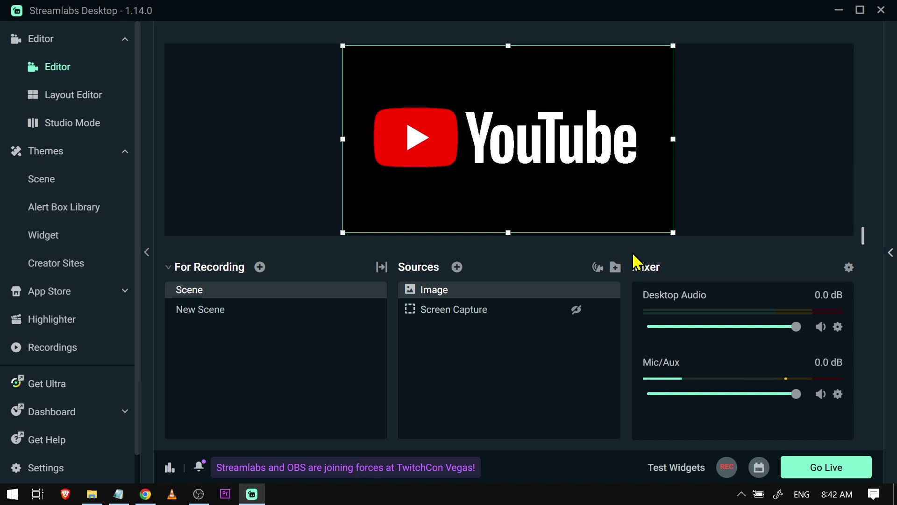
- Shrink the YouTube logo and move it to the canvas's bottom-right corner
left_click_drag(674, 232, 484, 116)
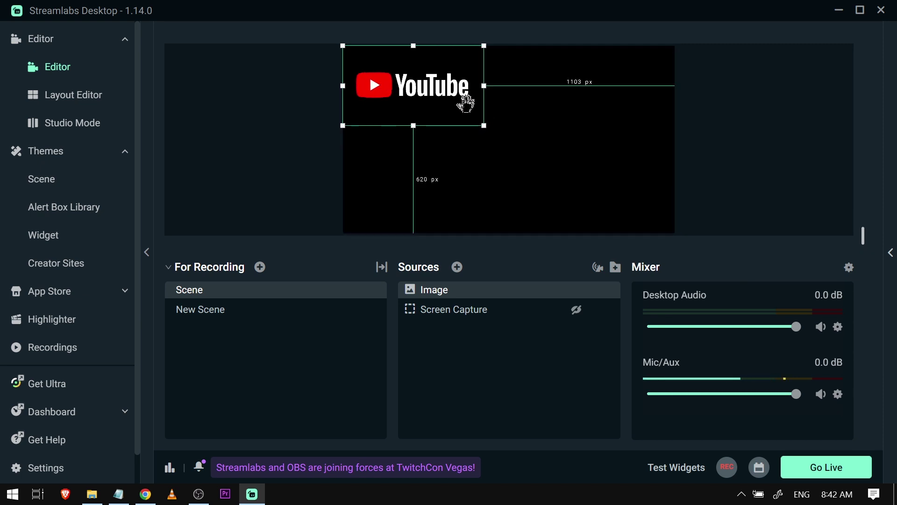
mouse_move(421, 83)
left_mouse_down()
mouse_move(485, 85)
mouse_move(489, 131)
left_mouse_up()
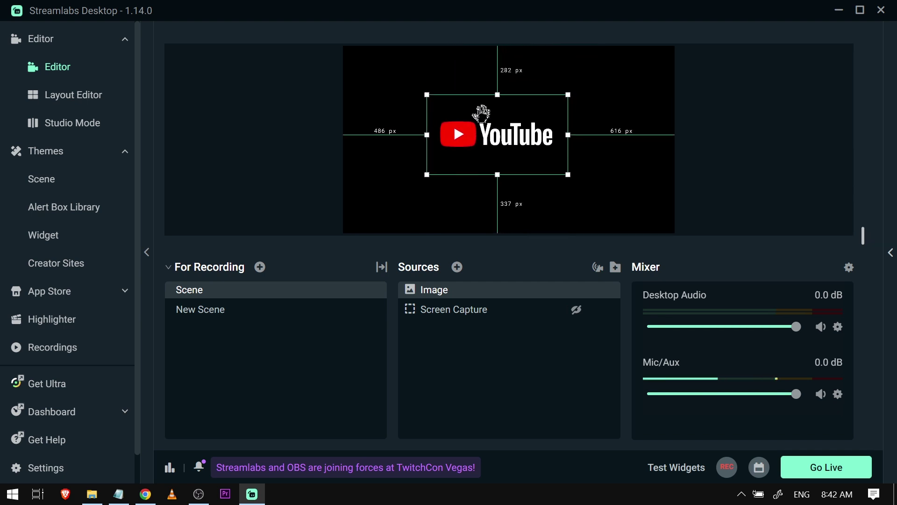
left_click_drag(477, 110, 579, 165)
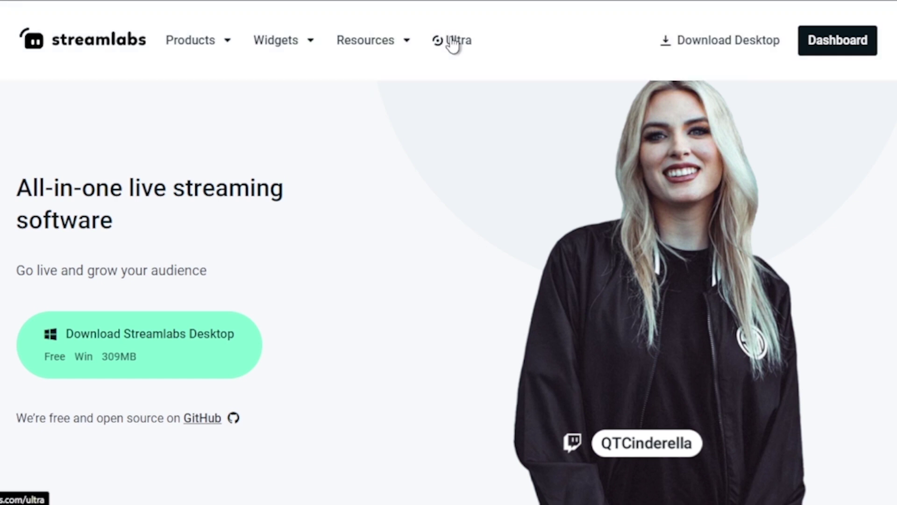
scroll(245, 263, "down", 2)
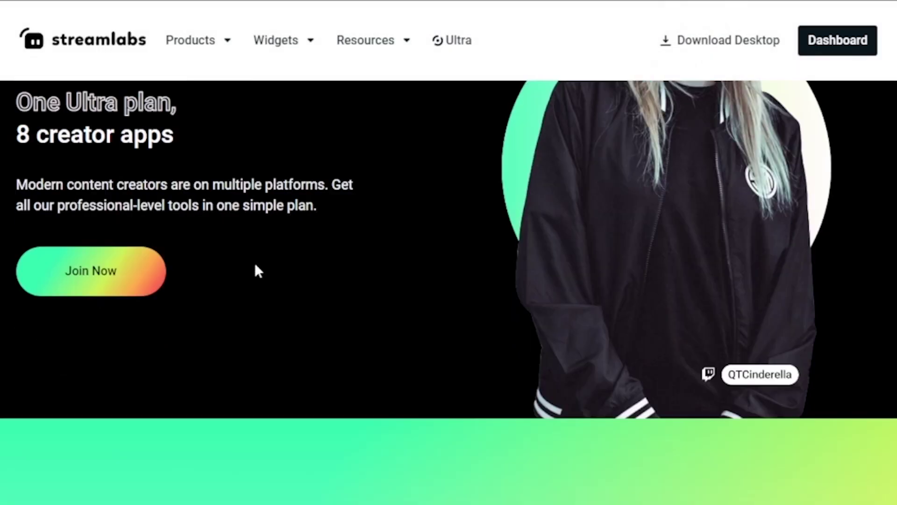
scroll(254, 261, "down", 5)
scroll(255, 263, "down", 5)
- View the Video Editor Pro page, then subscribe to the tutorial channel and like the video
left_click(320, 385)
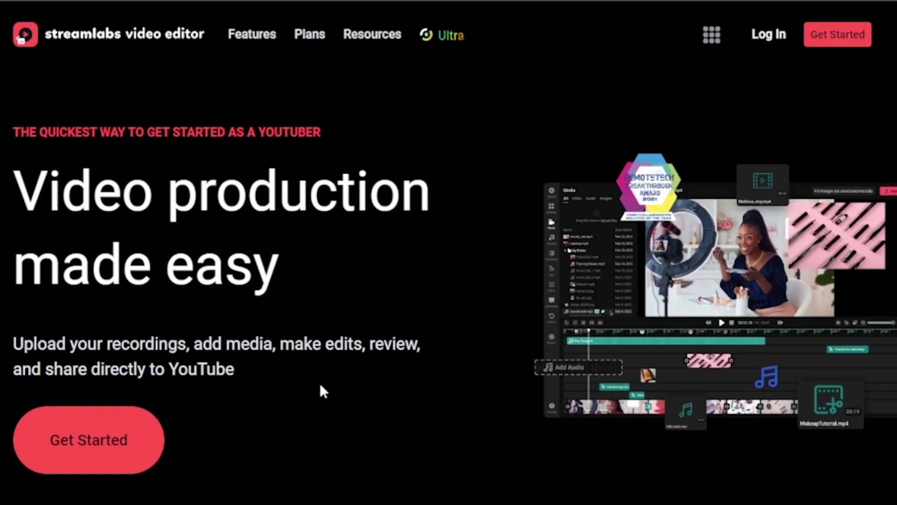
scroll(320, 386, "down", 5)
scroll(336, 380, "down", 3)
scroll(336, 381, "down", 2)
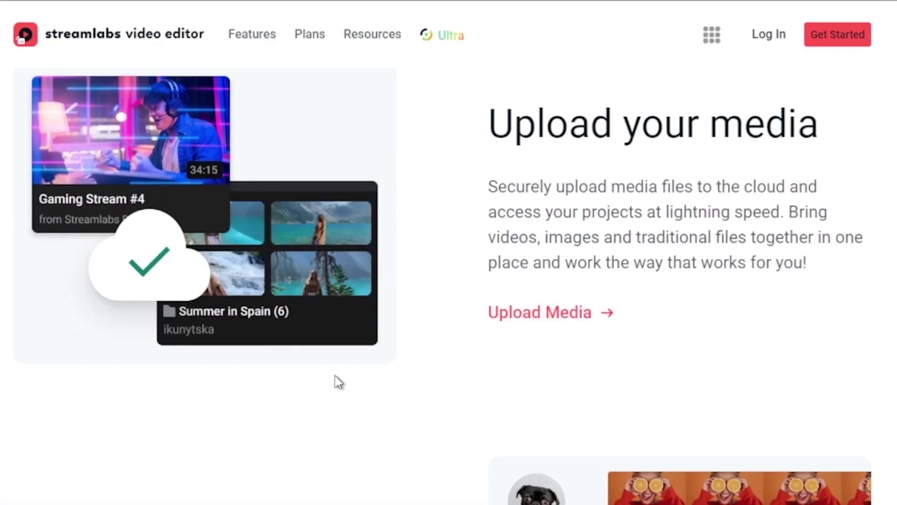
scroll(336, 381, "down", 5)
scroll(336, 381, "down", 2)
scroll(337, 380, "down", 5)
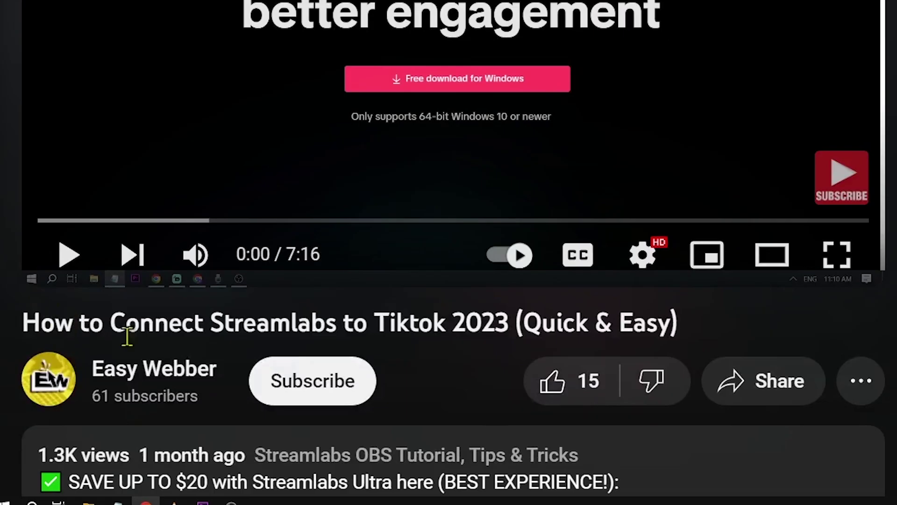
left_click(337, 388)
left_click(431, 381)
left_click(375, 234)
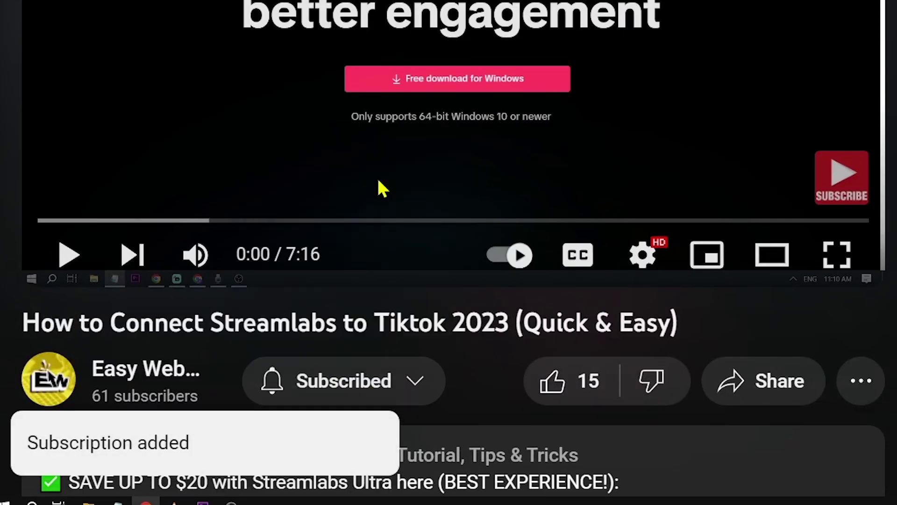
left_click(592, 394)
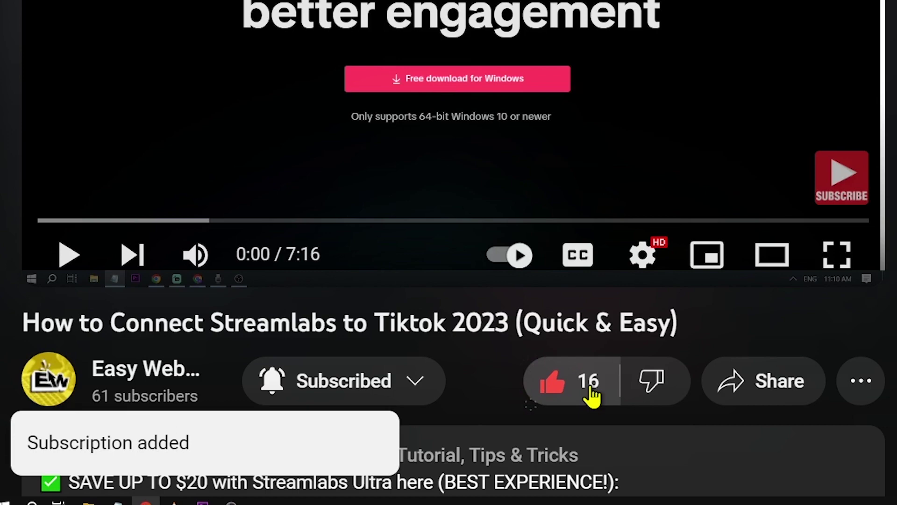